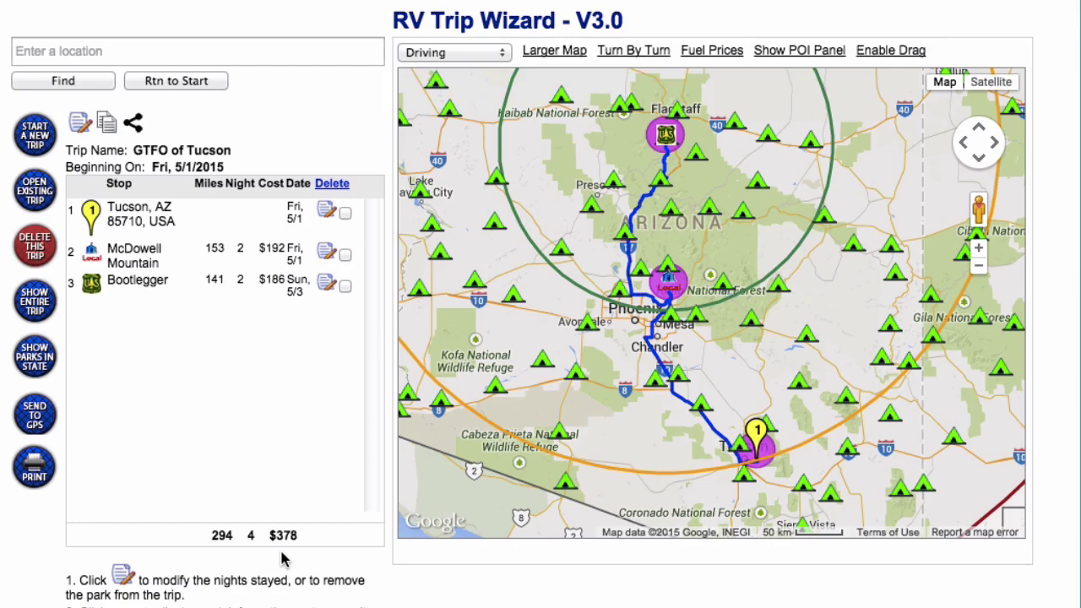
Step: Open the Trip Preferences page at step 1, showing the travel and RV information
{"action": "scroll", "coordinate": [283, 559], "scroll_direction": "up", "scroll_amount": 2}
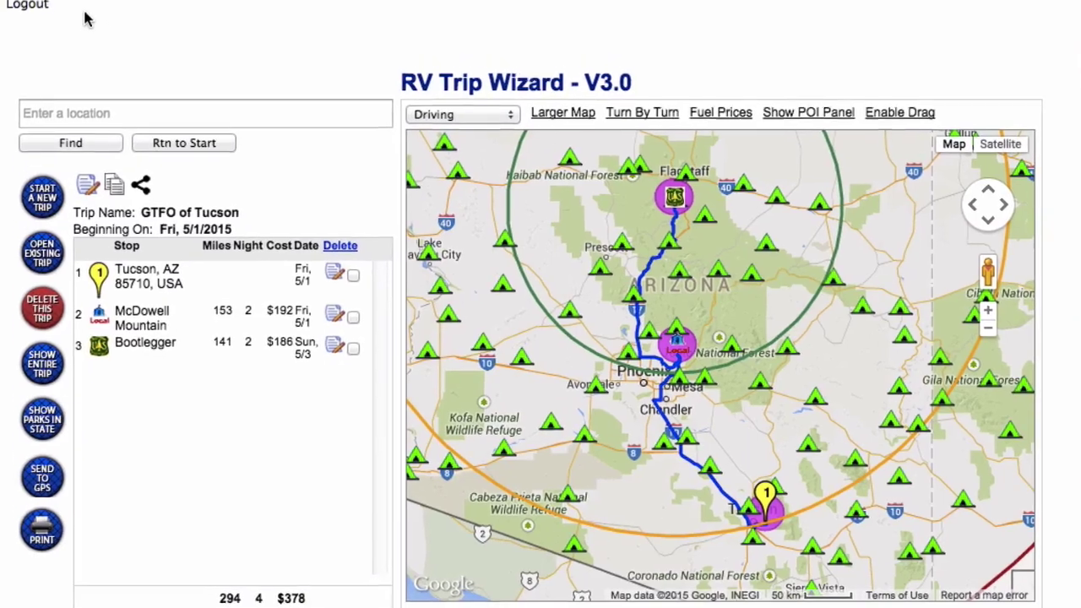
{"action": "scroll", "coordinate": [84, 25], "scroll_direction": "up", "scroll_amount": 2}
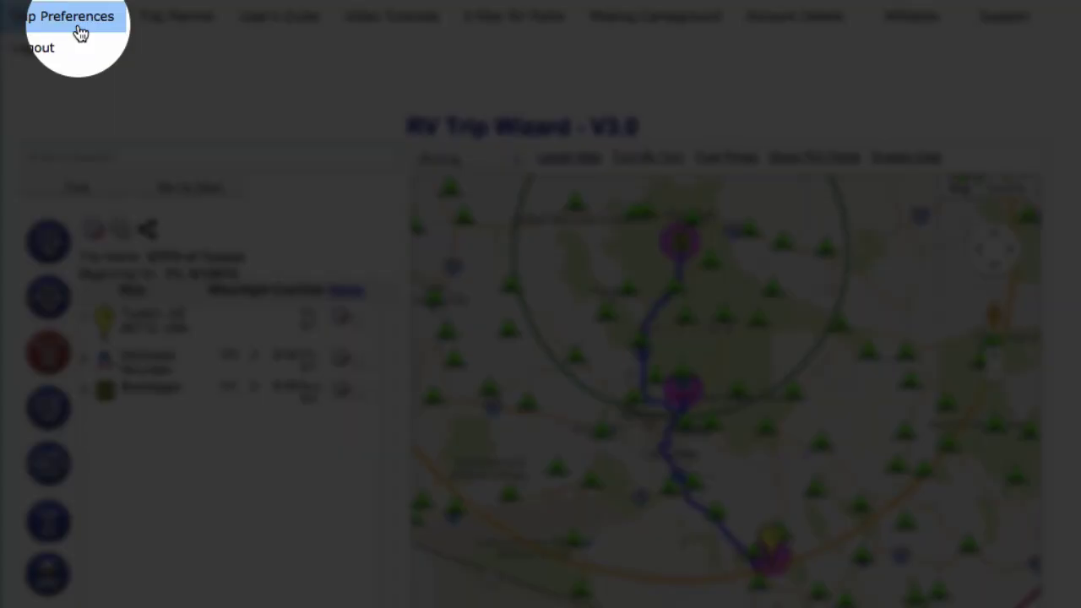
{"action": "left_click", "coordinate": [78, 25]}
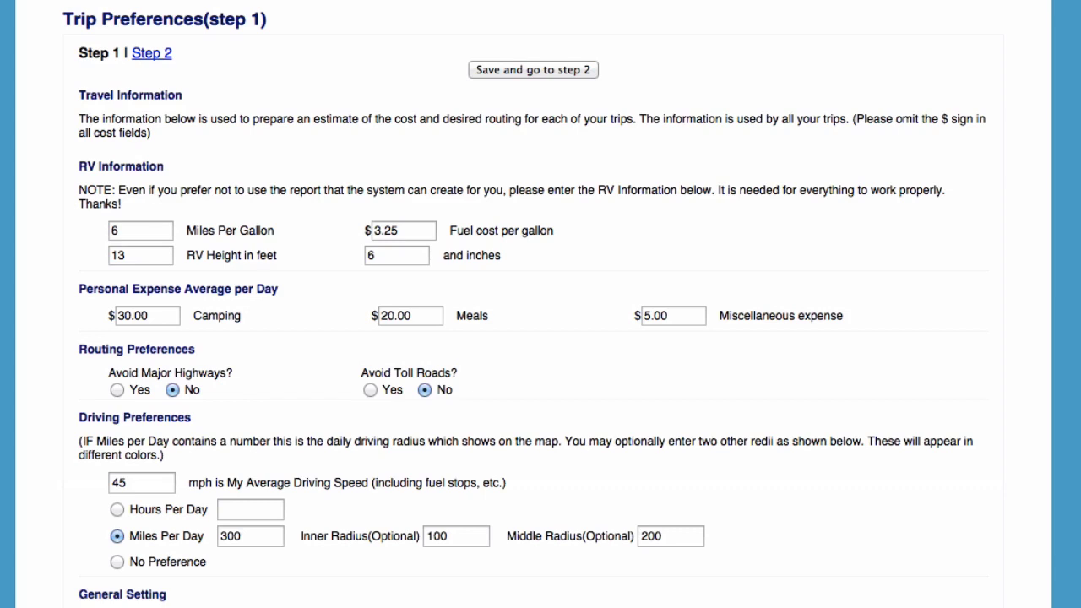
{"action": "scroll", "coordinate": [196, 196], "scroll_direction": "up", "scroll_amount": 1}
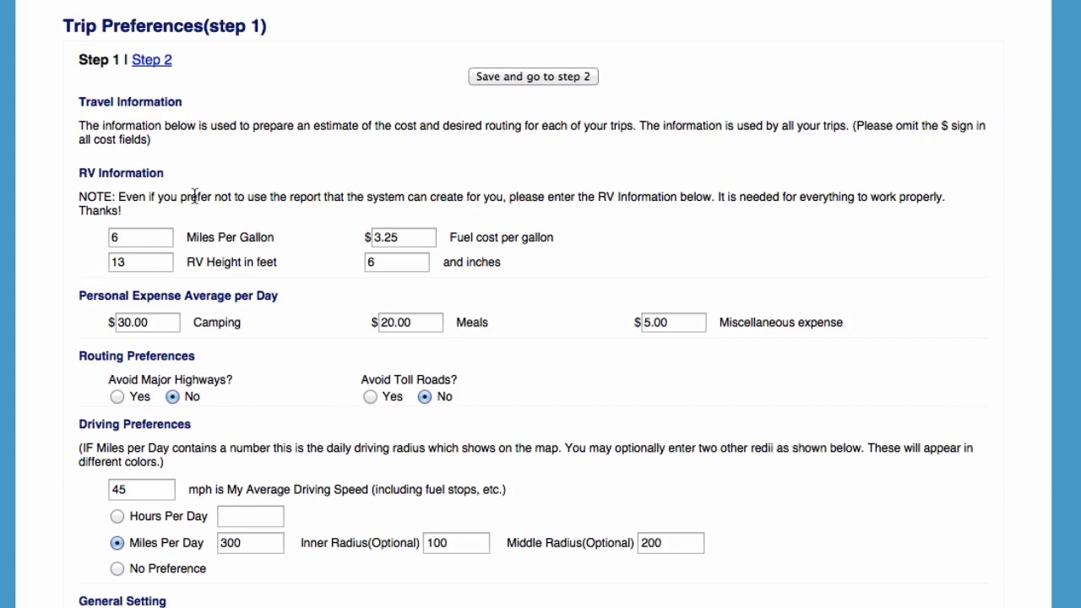
Step: Review the miles per gallon and fuel cost settings and the daily camping, meals and miscellaneous expense averages
{"action": "double_click", "coordinate": [132, 237]}
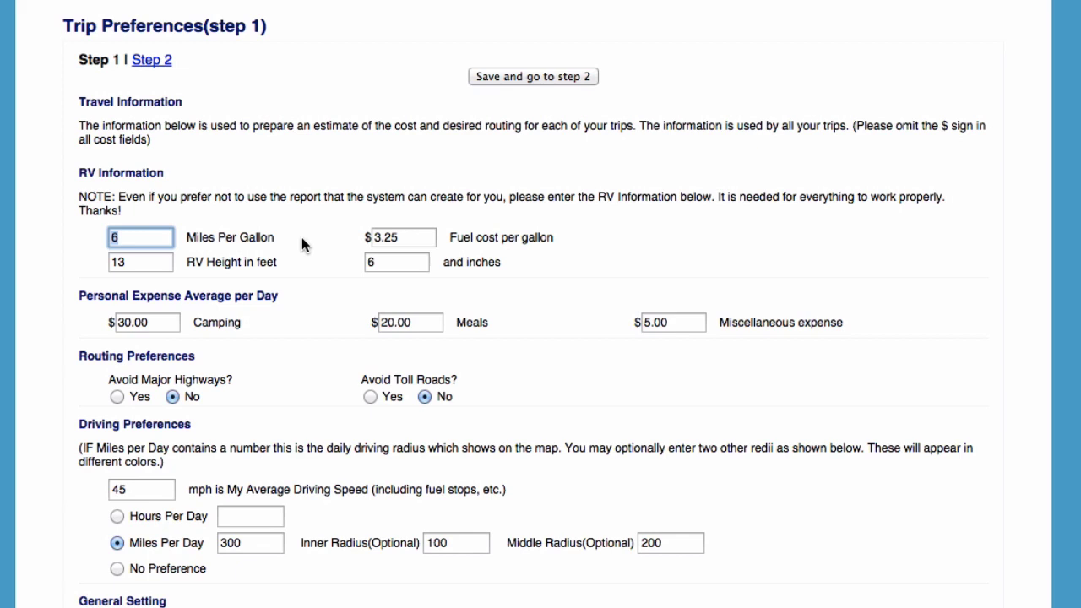
{"action": "double_click", "coordinate": [418, 239]}
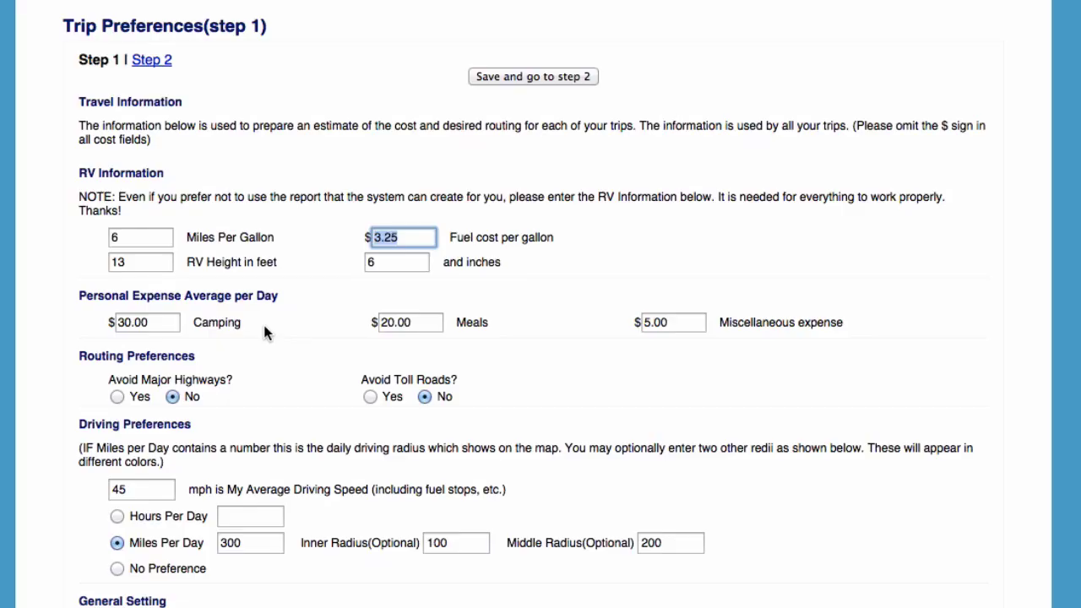
{"action": "left_click", "coordinate": [149, 322]}
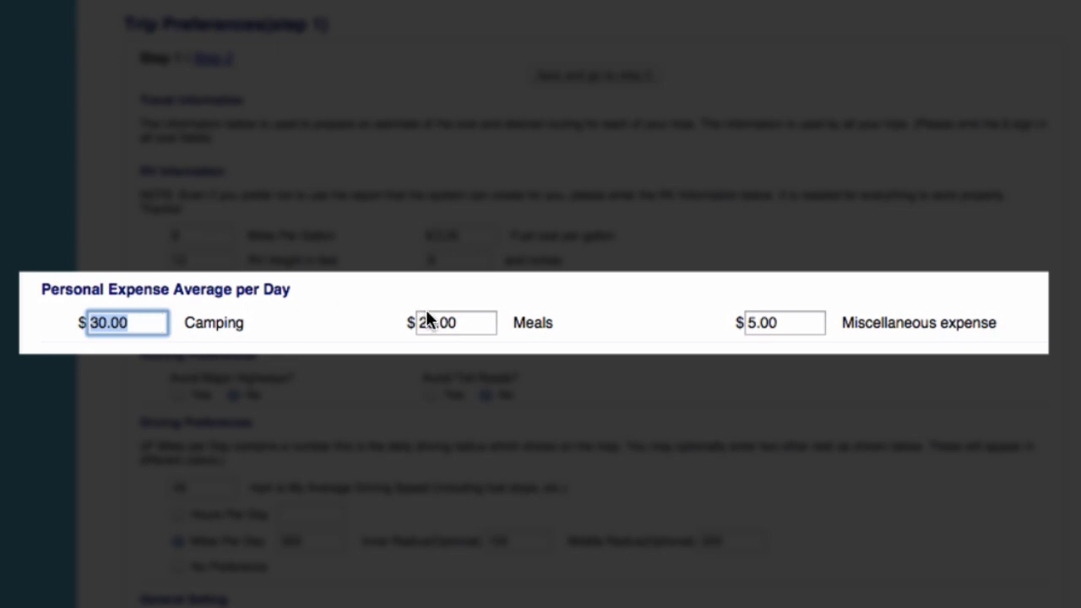
{"action": "left_click", "coordinate": [480, 323]}
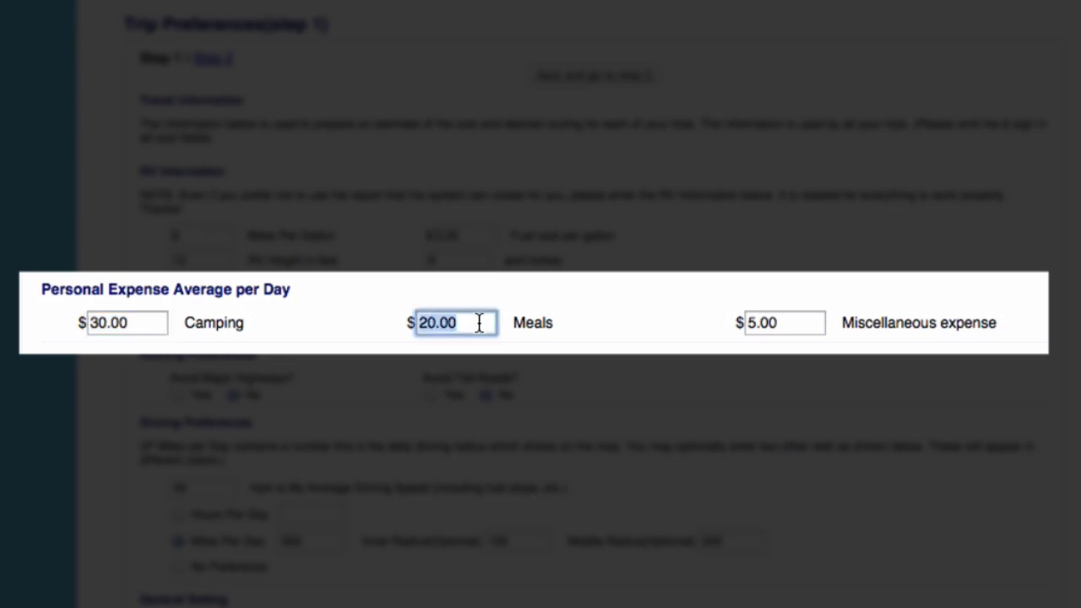
{"action": "left_click", "coordinate": [811, 323]}
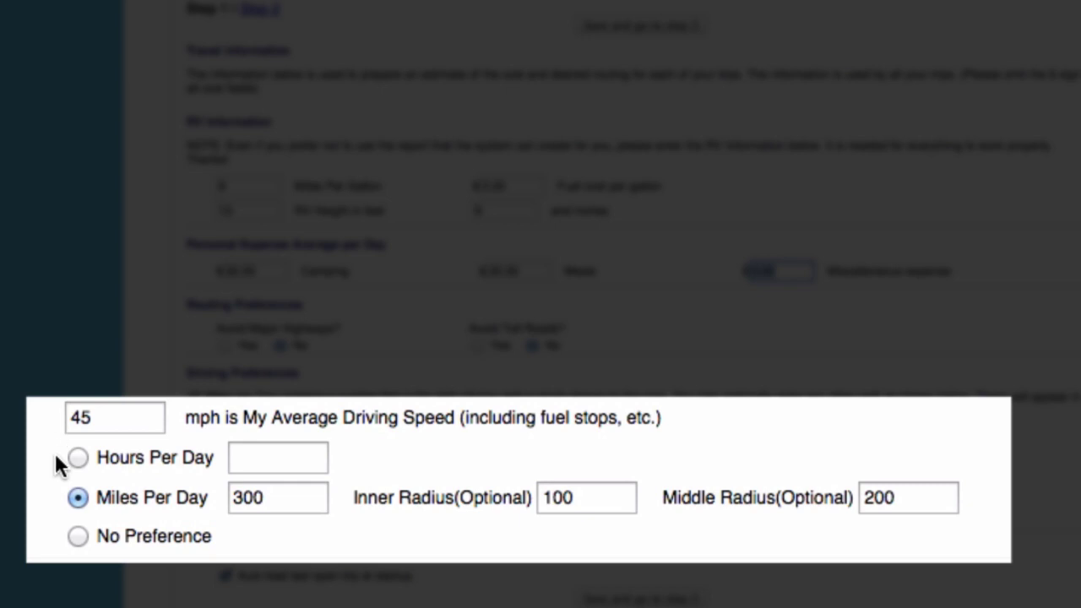
Step: Check the Miles Per Day driving preference together with its daily distance, optional inner radius and optional middle radius
{"action": "left_click", "coordinate": [79, 499]}
{"action": "double_click", "coordinate": [270, 500]}
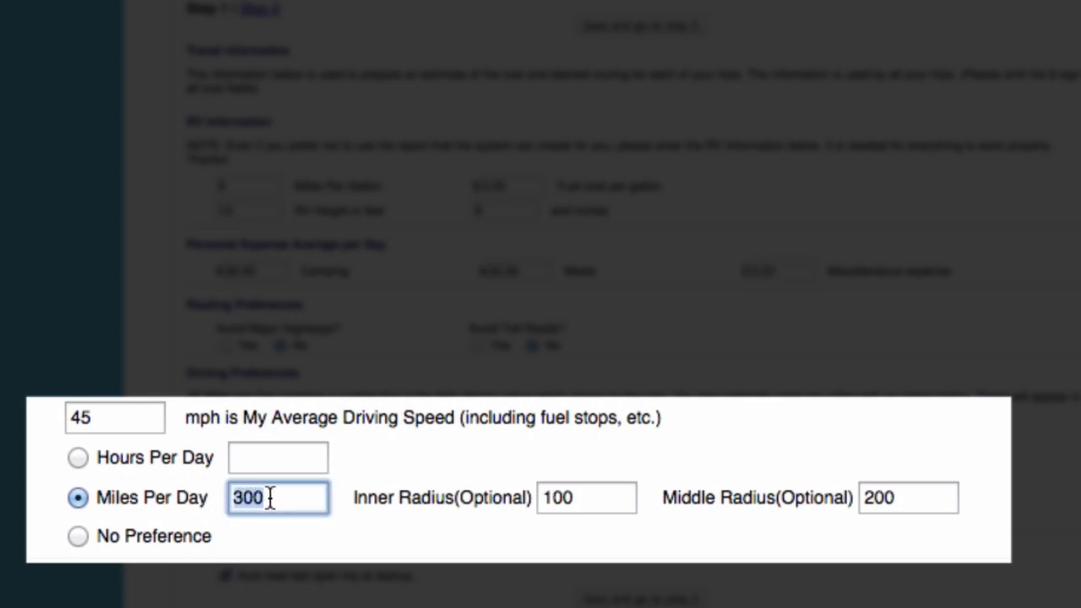
{"action": "double_click", "coordinate": [592, 498]}
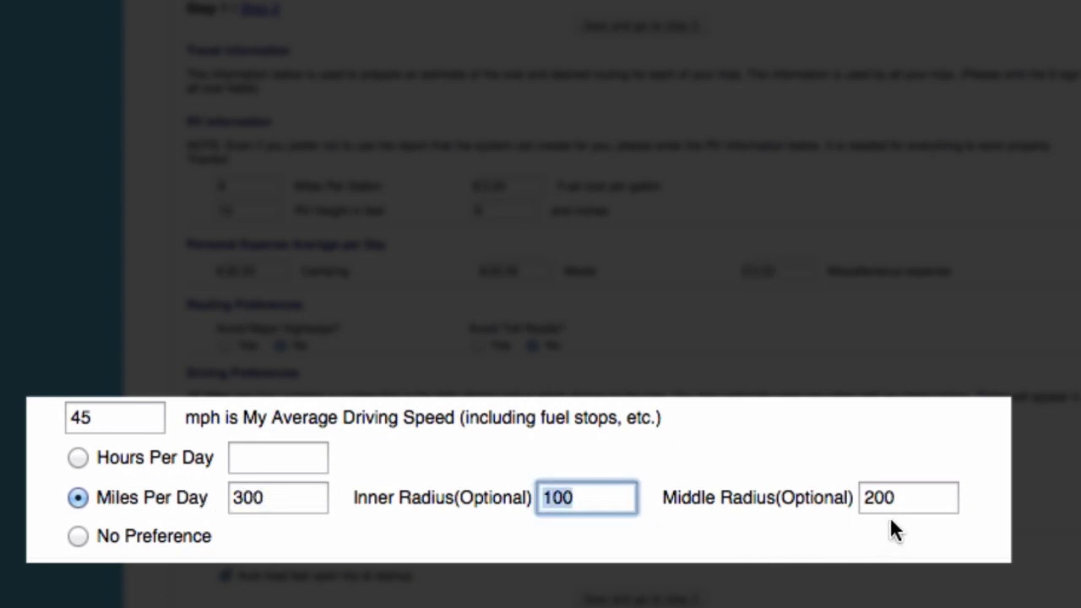
{"action": "double_click", "coordinate": [913, 500]}
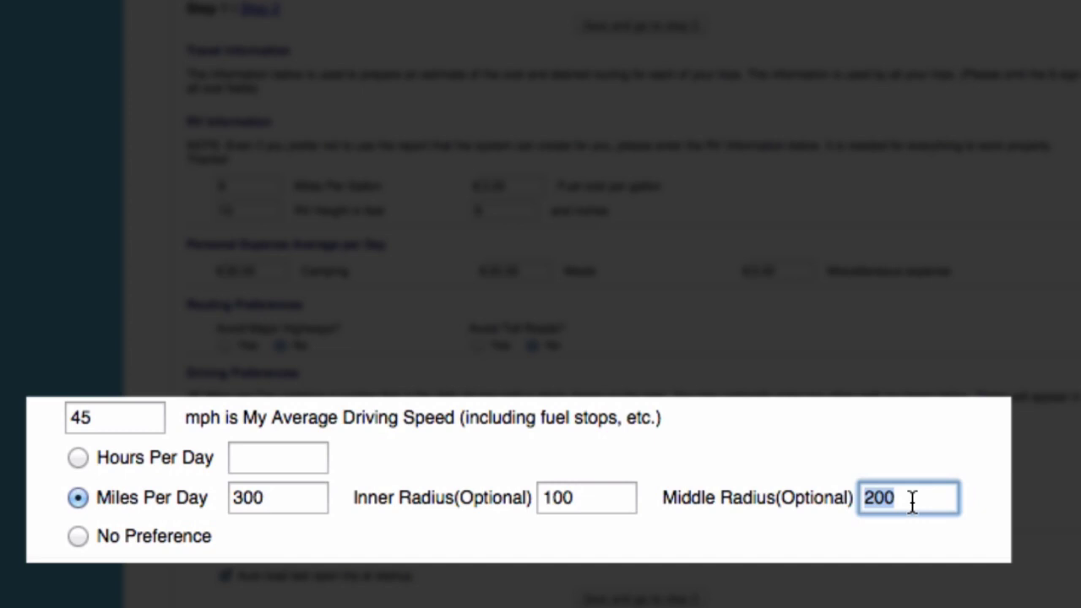
Step: Save the first page of preferences and review the Campground Memberships and Favorites rankings on step 2
{"action": "left_click", "coordinate": [669, 600]}
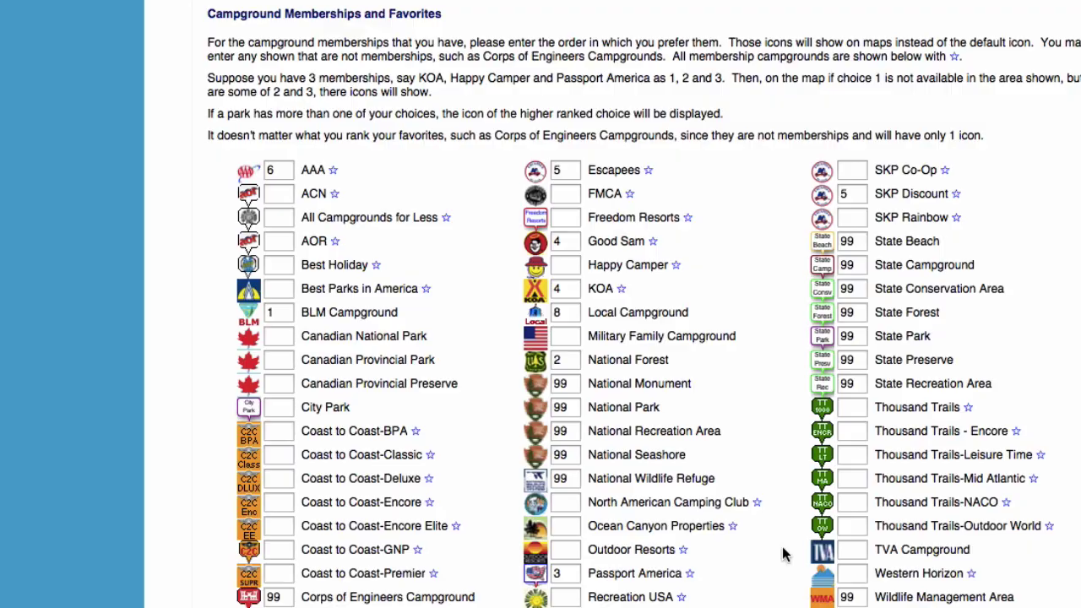
{"action": "scroll", "coordinate": [782, 549], "scroll_direction": "down", "scroll_amount": 3}
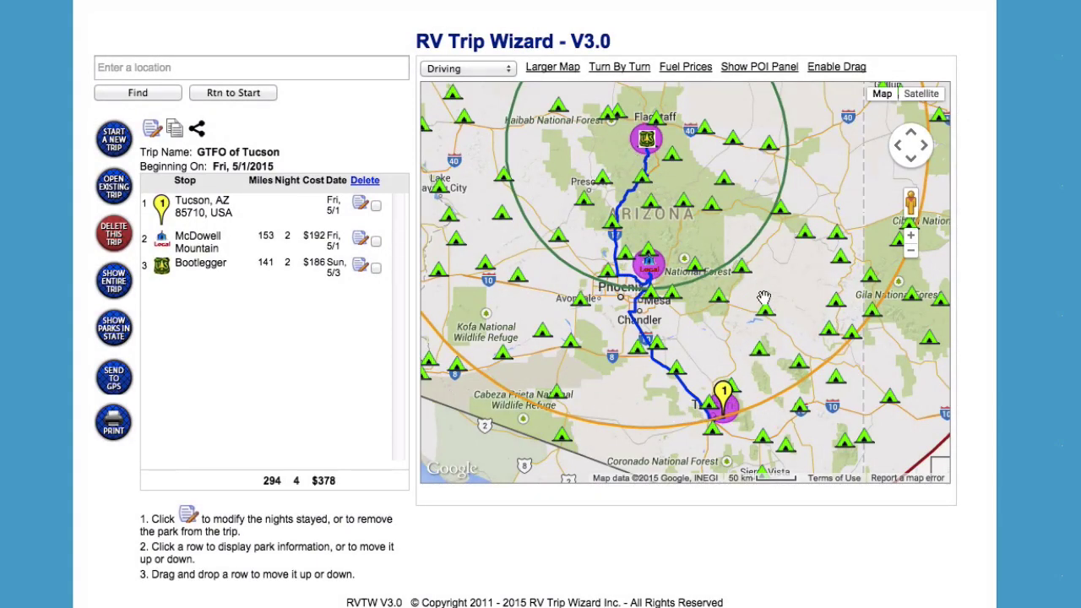
Step: Focus the trip map on the Tucson starting stop and widen it until all three driving radius circles fit
{"action": "left_click_drag", "start_coordinate": [694, 364], "coordinate": [691, 322]}
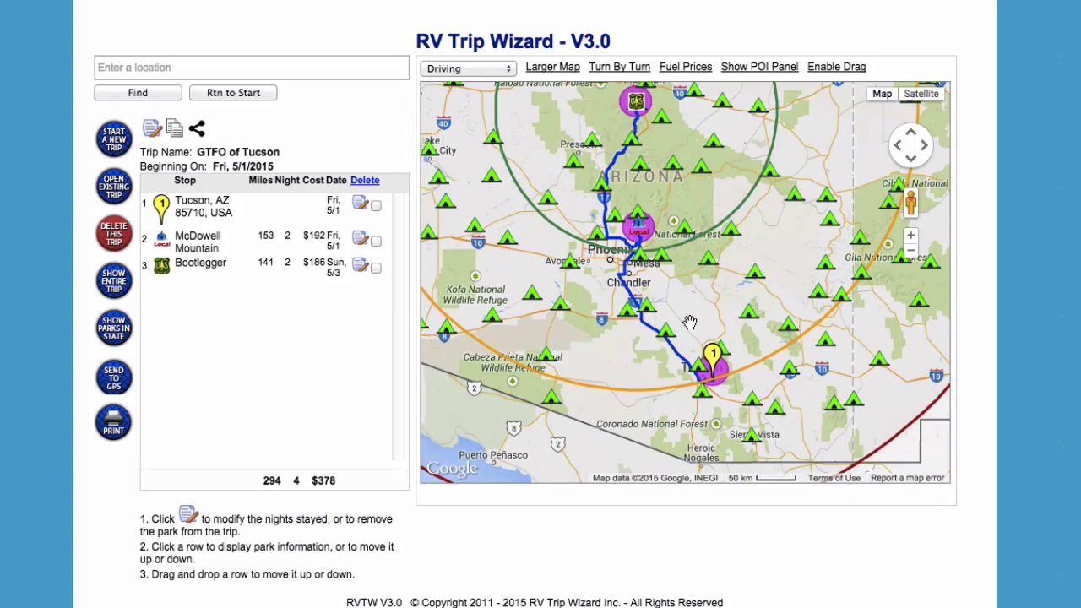
{"action": "left_click", "coordinate": [251, 209]}
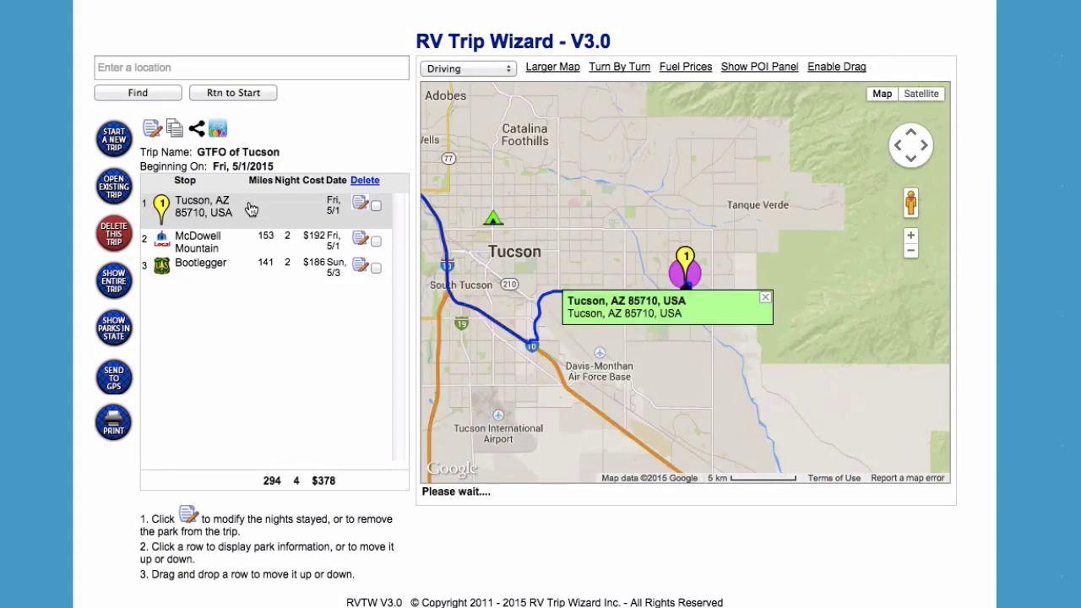
{"action": "scroll", "coordinate": [355, 228], "scroll_direction": "down", "scroll_amount": 1}
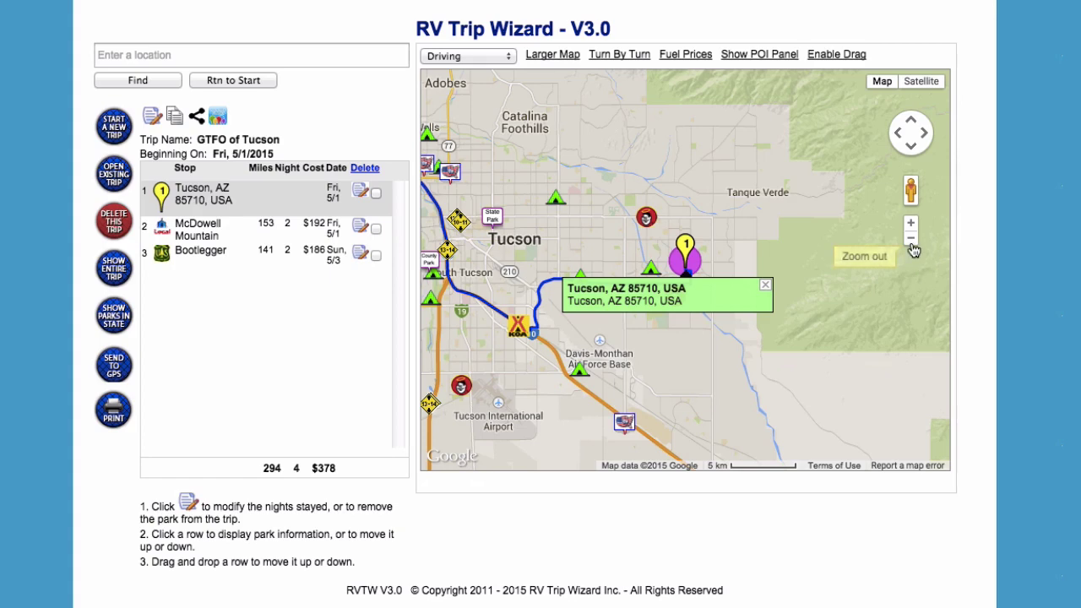
{"action": "left_click", "coordinate": [910, 240]}
{"action": "left_click", "coordinate": [910, 240]}
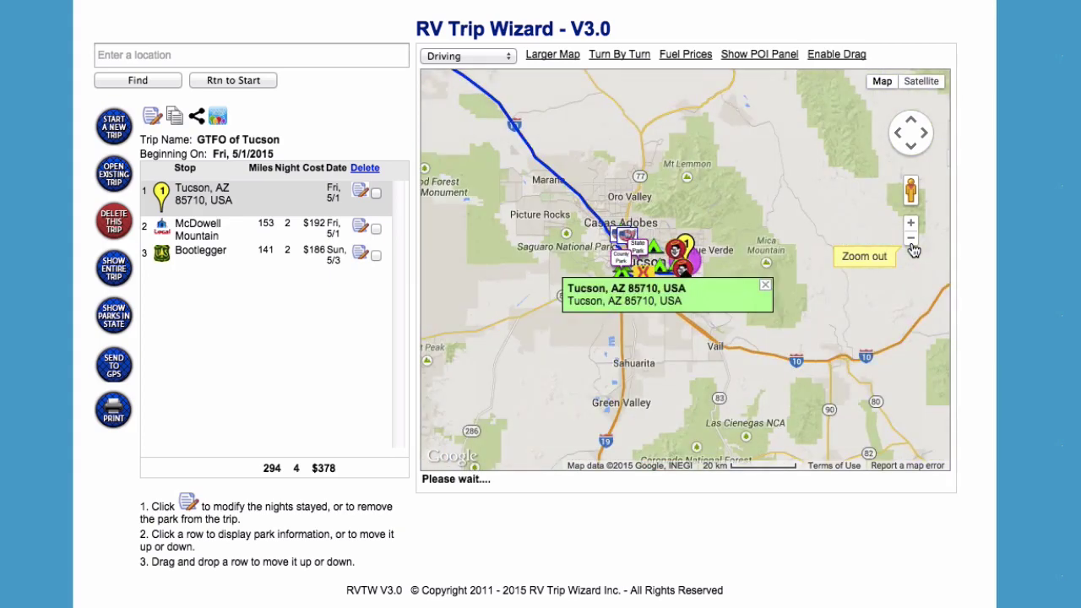
{"action": "left_click", "coordinate": [911, 242]}
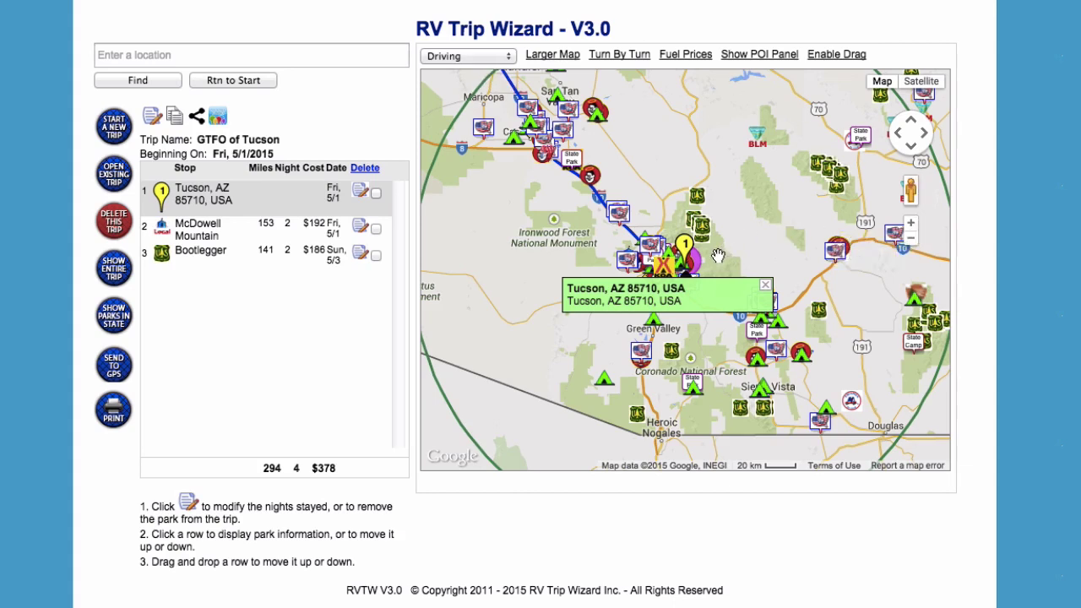
{"action": "left_click", "coordinate": [910, 243]}
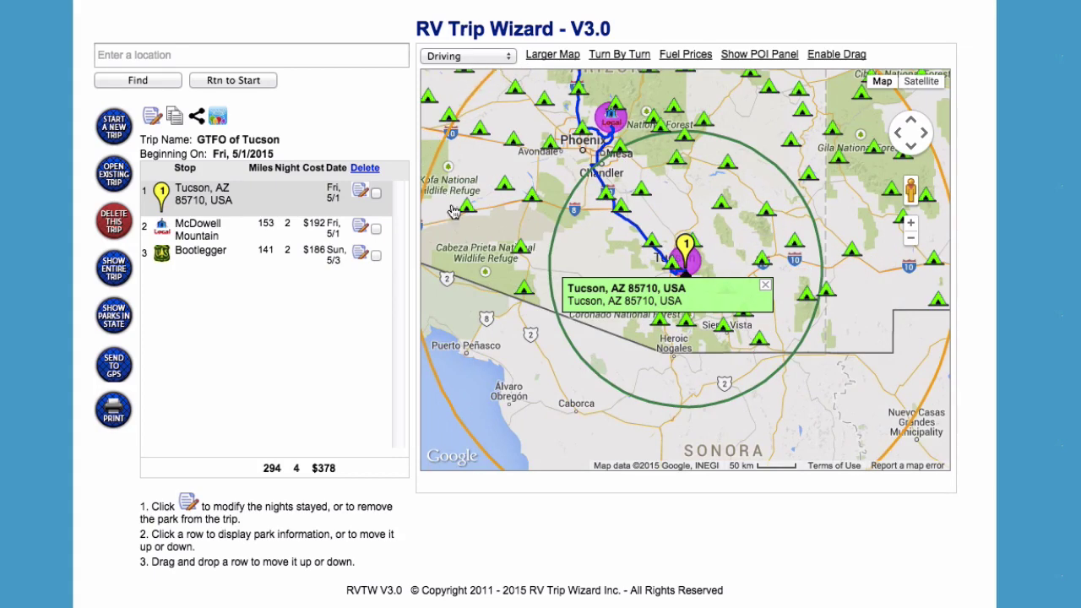
{"action": "left_click", "coordinate": [910, 239]}
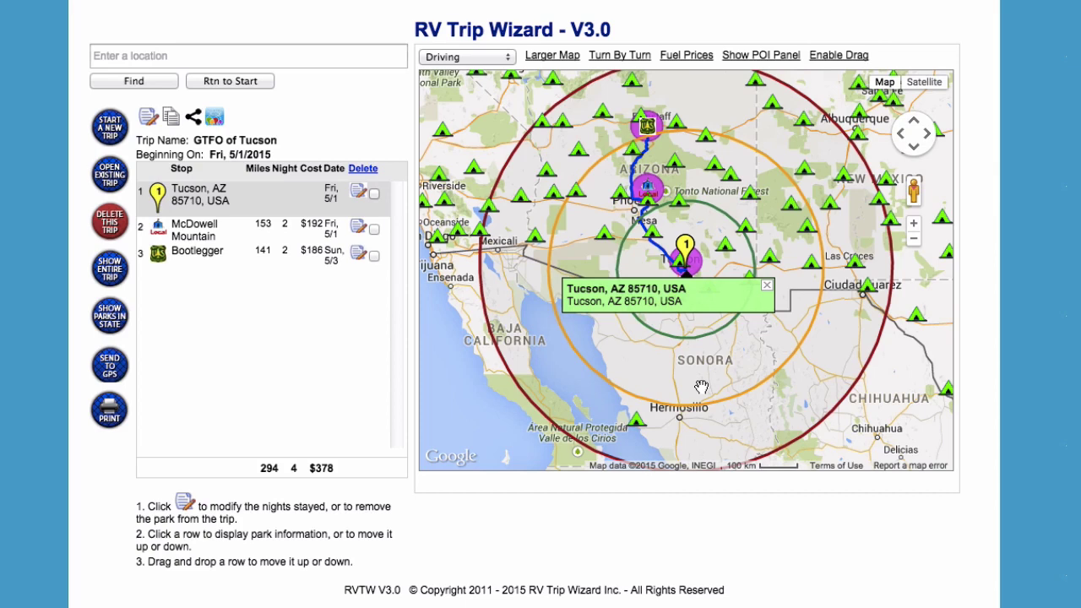
Step: Examine the campground and low-clearance icons between Phoenix and Tucson, closing in on the Tucson area
{"action": "double_click", "coordinate": [693, 218]}
{"action": "double_click", "coordinate": [681, 235]}
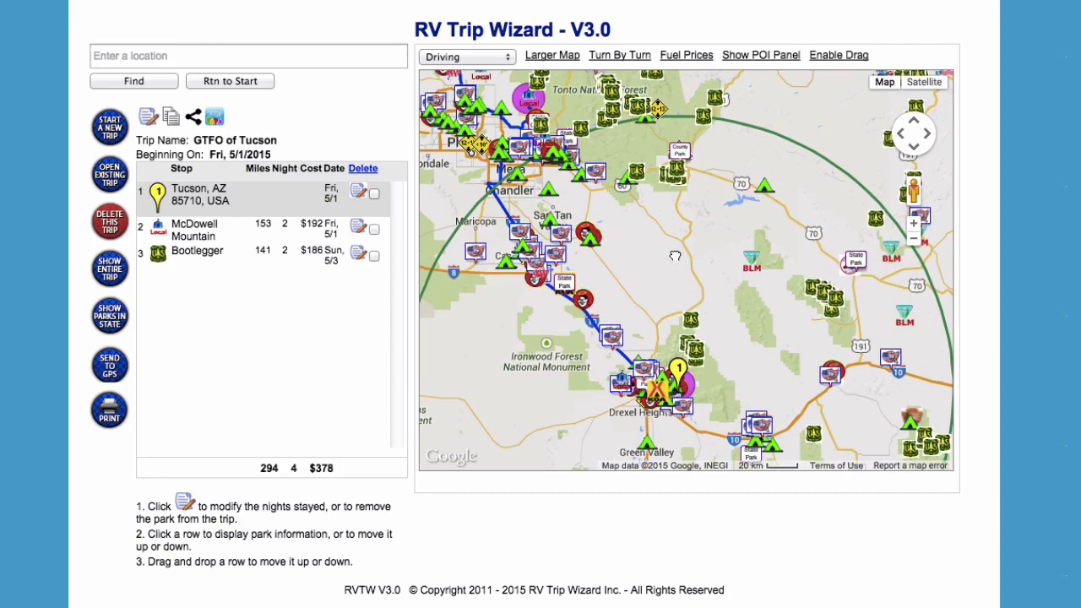
{"action": "mouse_move", "coordinate": [675, 256]}
{"action": "left_mouse_down"}
{"action": "mouse_move", "coordinate": [638, 228]}
{"action": "mouse_move", "coordinate": [650, 211]}
{"action": "mouse_move", "coordinate": [686, 256]}
{"action": "left_mouse_up"}
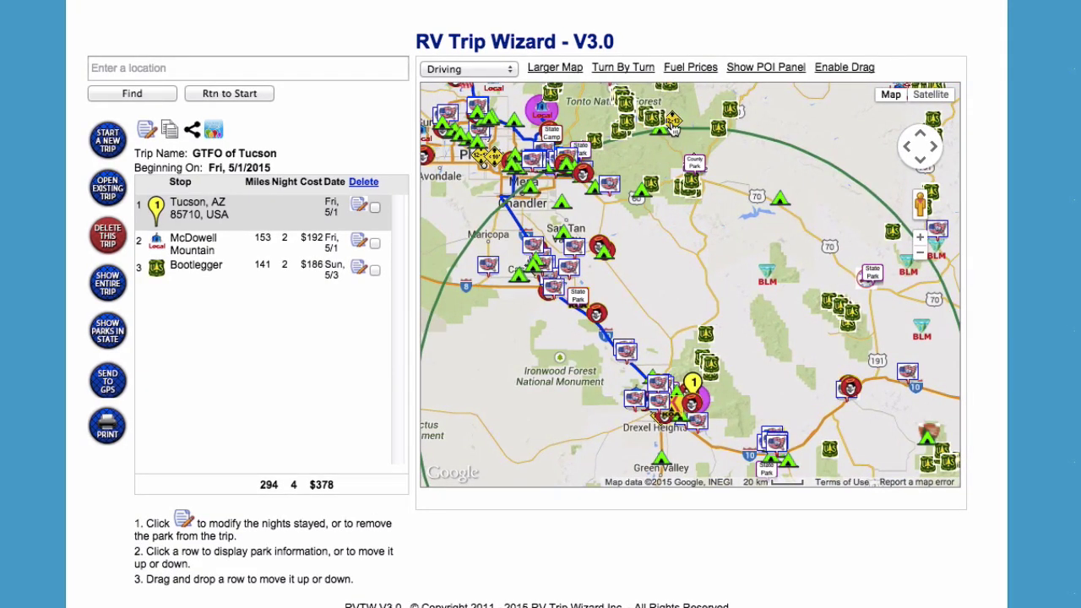
{"action": "scroll", "coordinate": [655, 288], "scroll_direction": "up", "scroll_amount": 1}
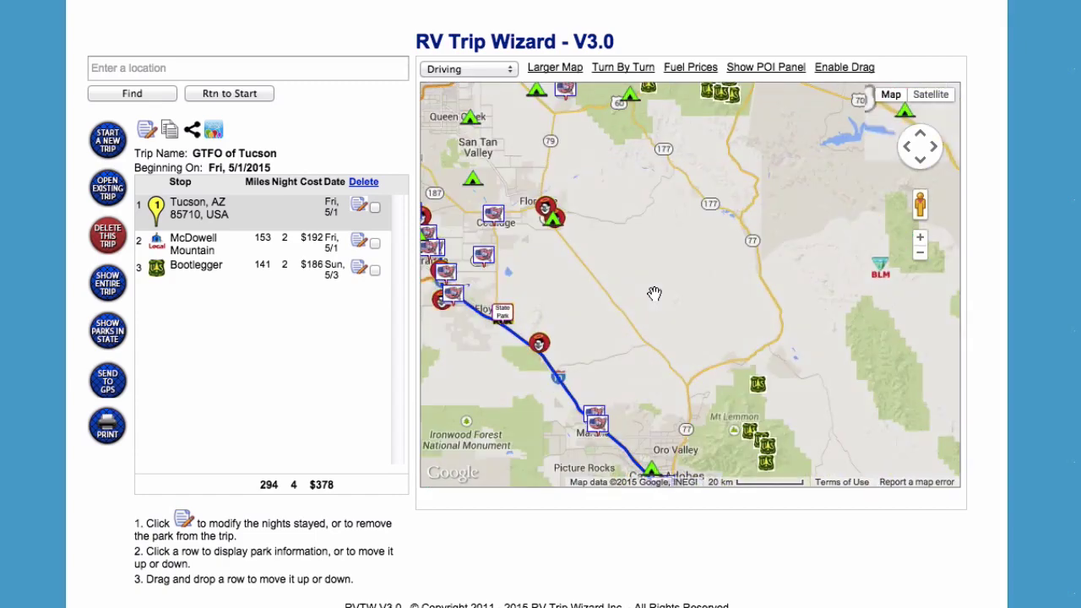
{"action": "left_click_drag", "start_coordinate": [655, 287], "coordinate": [642, 196]}
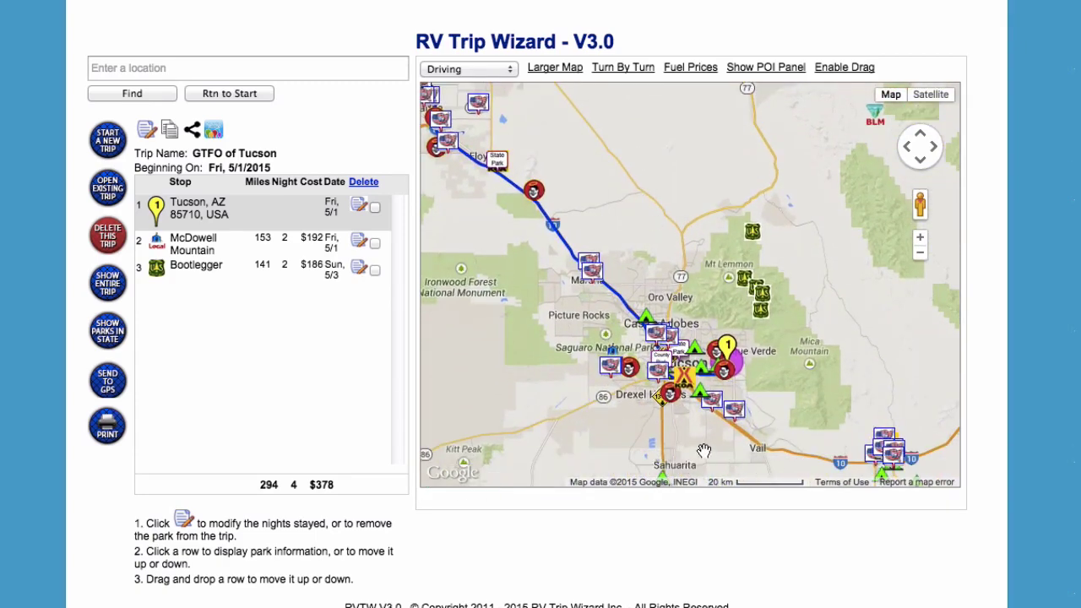
{"action": "scroll", "coordinate": [706, 417], "scroll_direction": "up", "scroll_amount": 1}
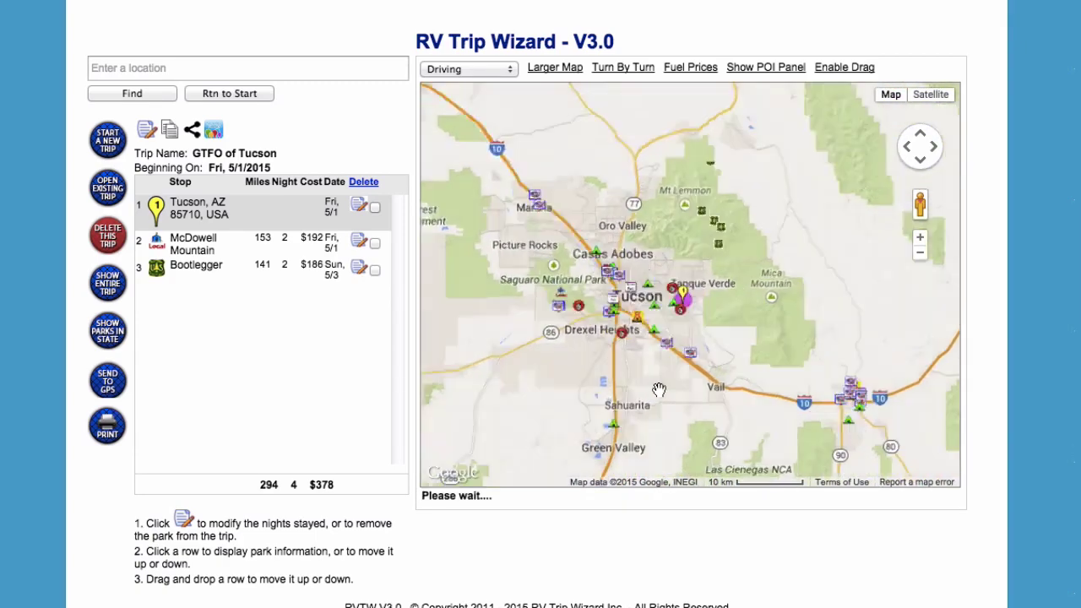
{"action": "left_click_drag", "start_coordinate": [664, 435], "coordinate": [686, 347]}
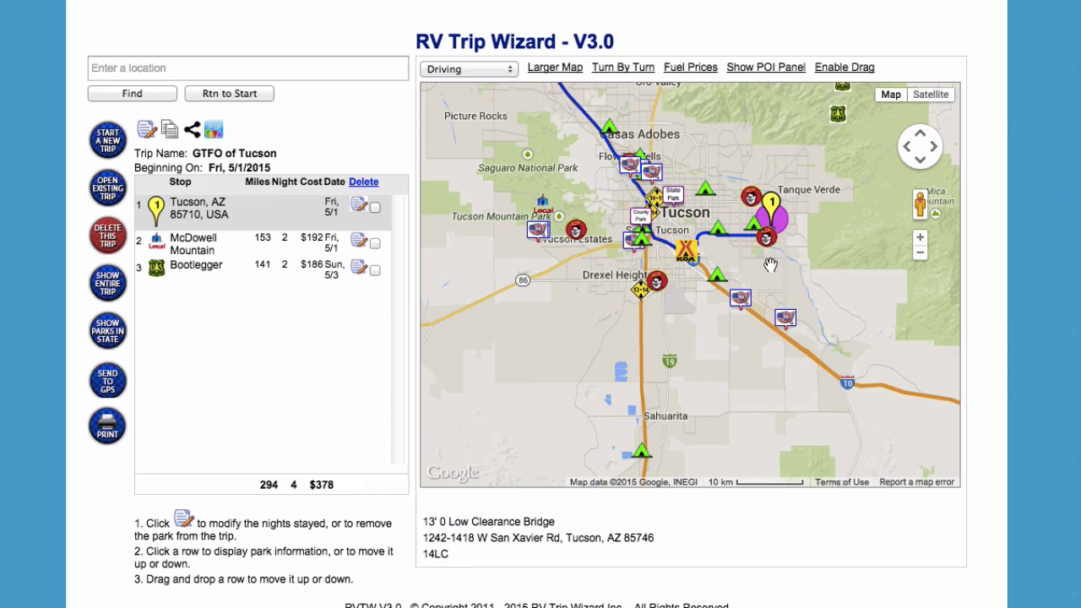
Step: Inspect the cluster of parks southwest of Tucson near San Joaquin Rd at close range on the map
{"action": "left_click_drag", "start_coordinate": [849, 168], "coordinate": [827, 263]}
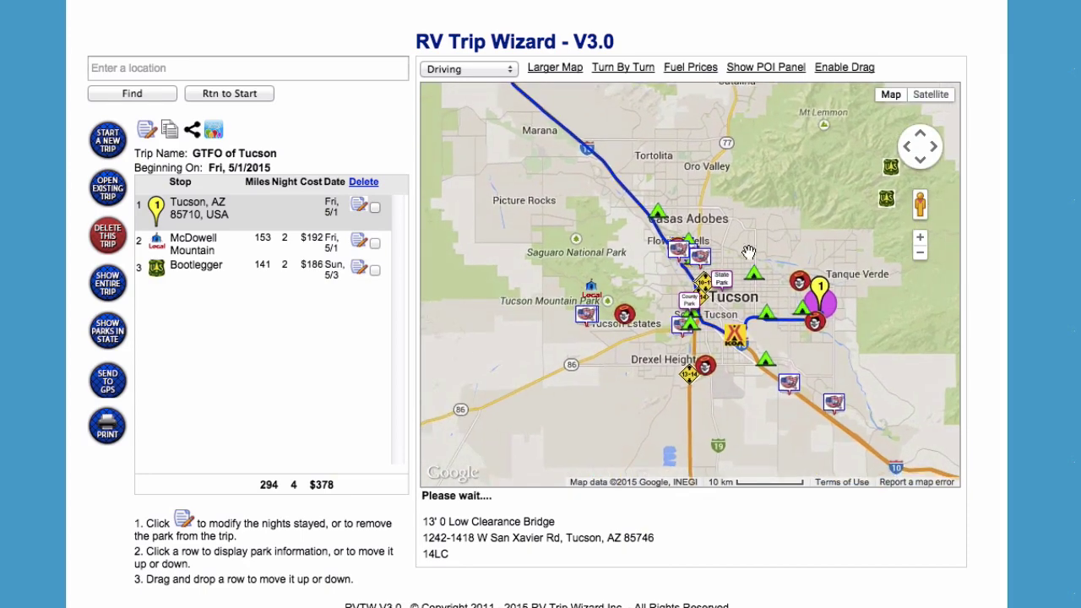
{"action": "double_click", "coordinate": [572, 347]}
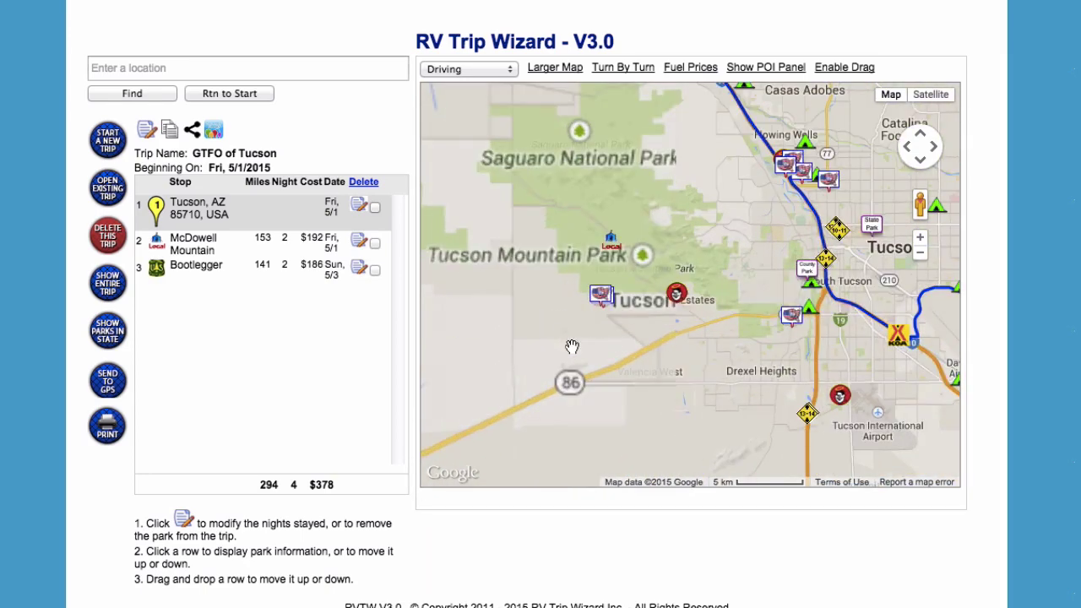
{"action": "double_click", "coordinate": [603, 342]}
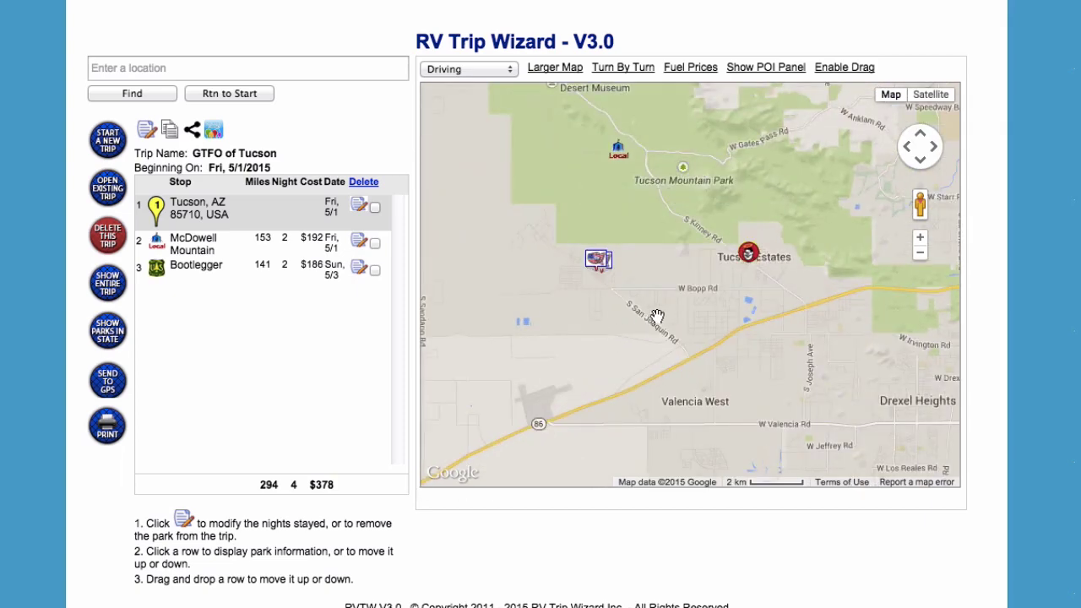
{"action": "left_click_drag", "start_coordinate": [644, 321], "coordinate": [624, 304]}
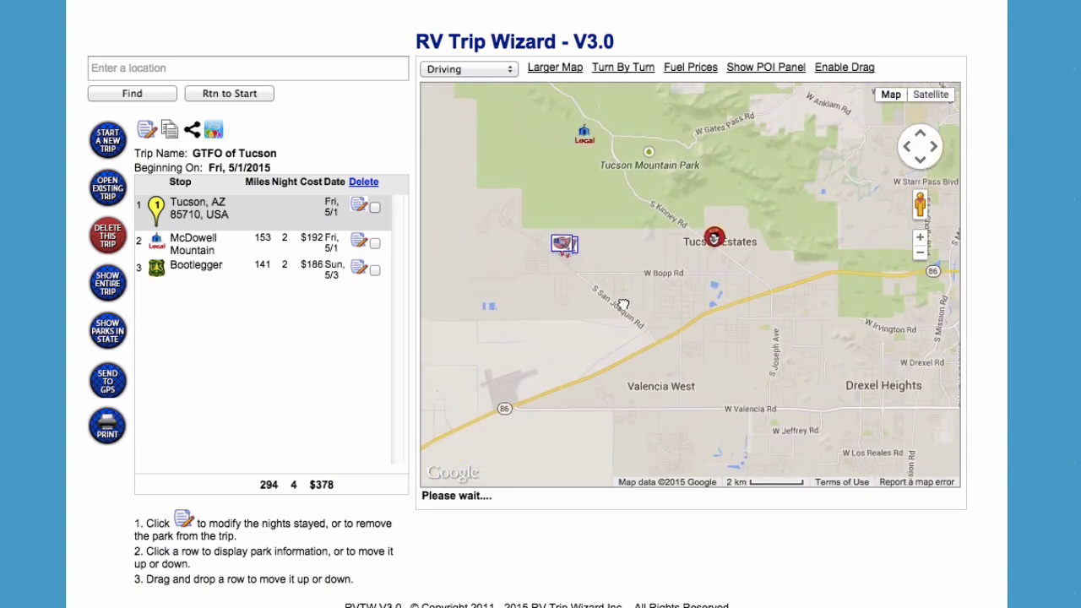
{"action": "double_click", "coordinate": [562, 325]}
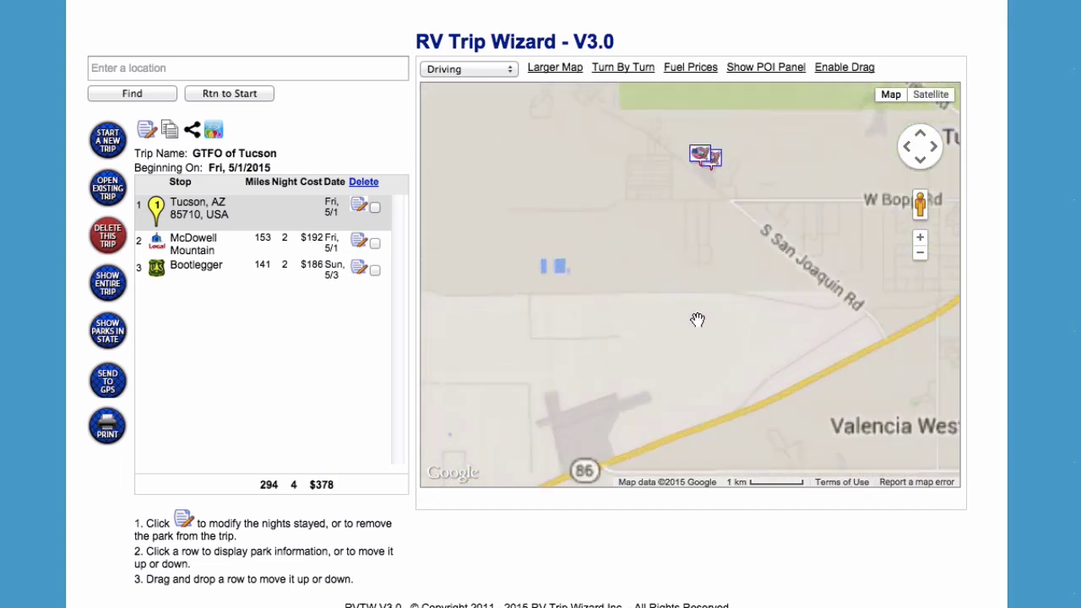
Step: Widen the map back to southern Arizona and bring the route from Tucson up to Phoenix into view
{"action": "left_click", "coordinate": [920, 252]}
{"action": "left_click", "coordinate": [920, 251]}
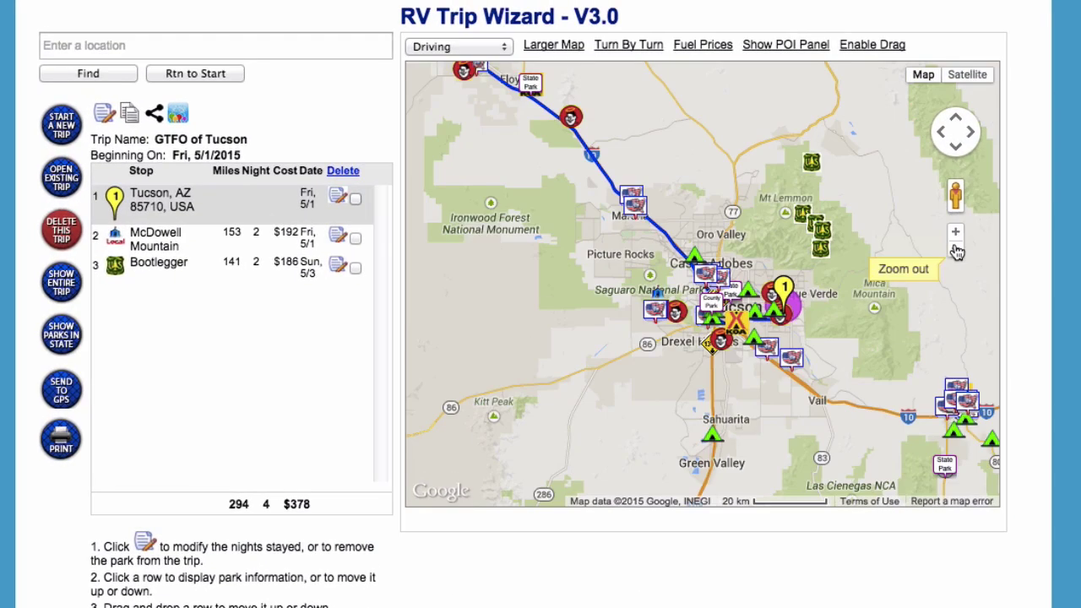
{"action": "left_click", "coordinate": [957, 252]}
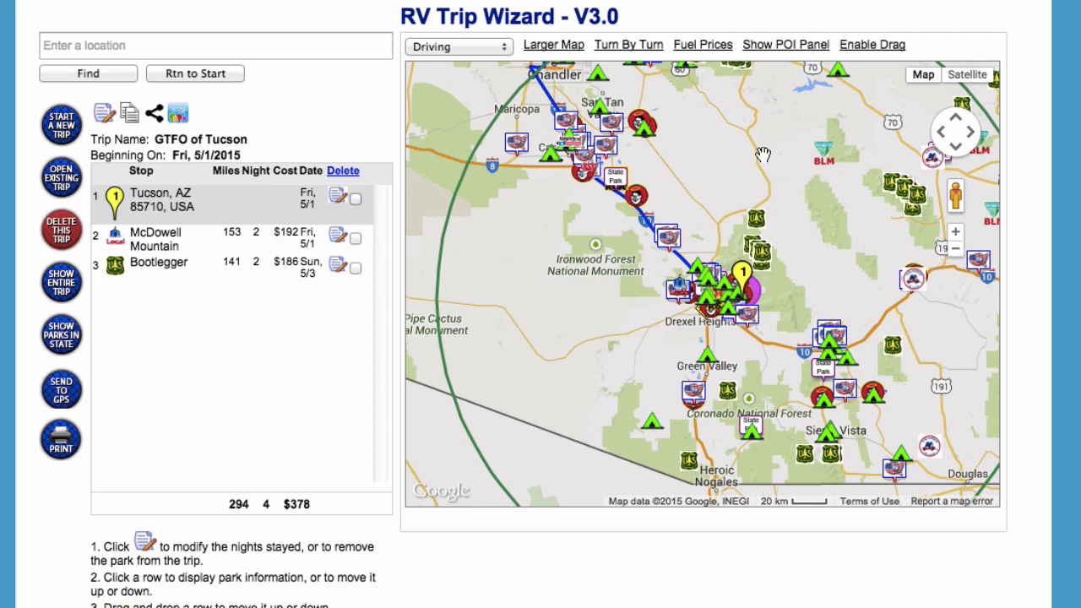
{"action": "left_click_drag", "start_coordinate": [760, 145], "coordinate": [768, 297]}
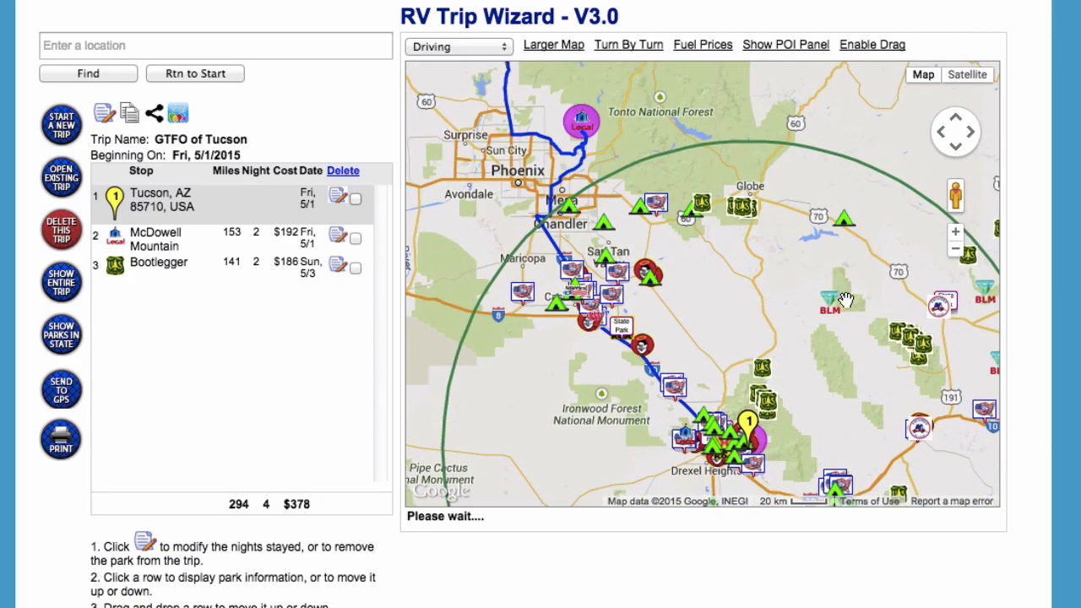
Step: Open the park information for Picacho Peak State Park, along the I-10 route between Casa Grande and Tucson
{"action": "left_click", "coordinate": [958, 253]}
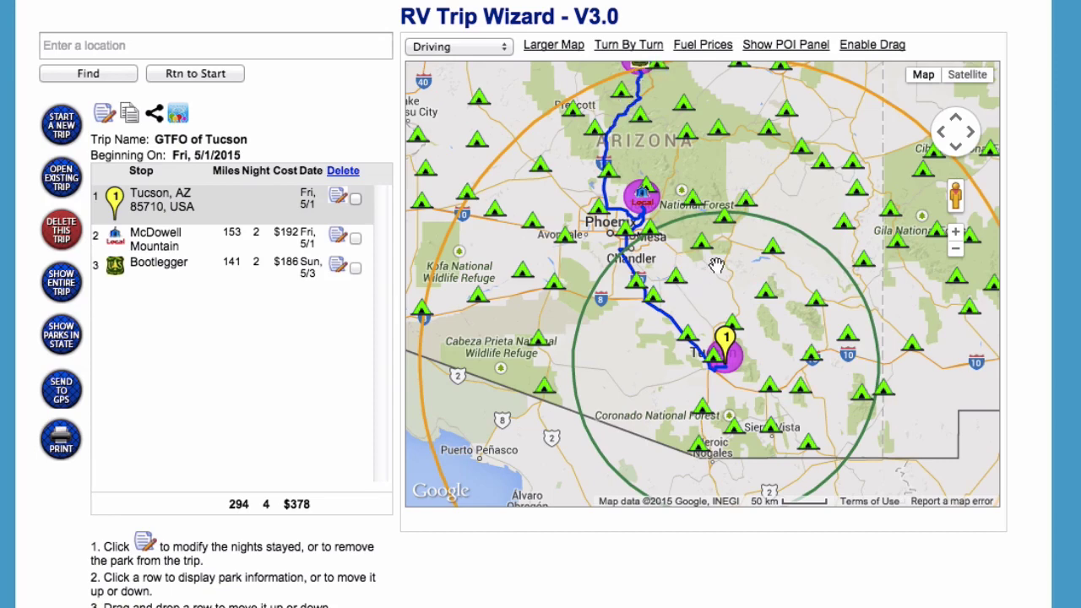
{"action": "left_click_drag", "start_coordinate": [742, 323], "coordinate": [742, 361]}
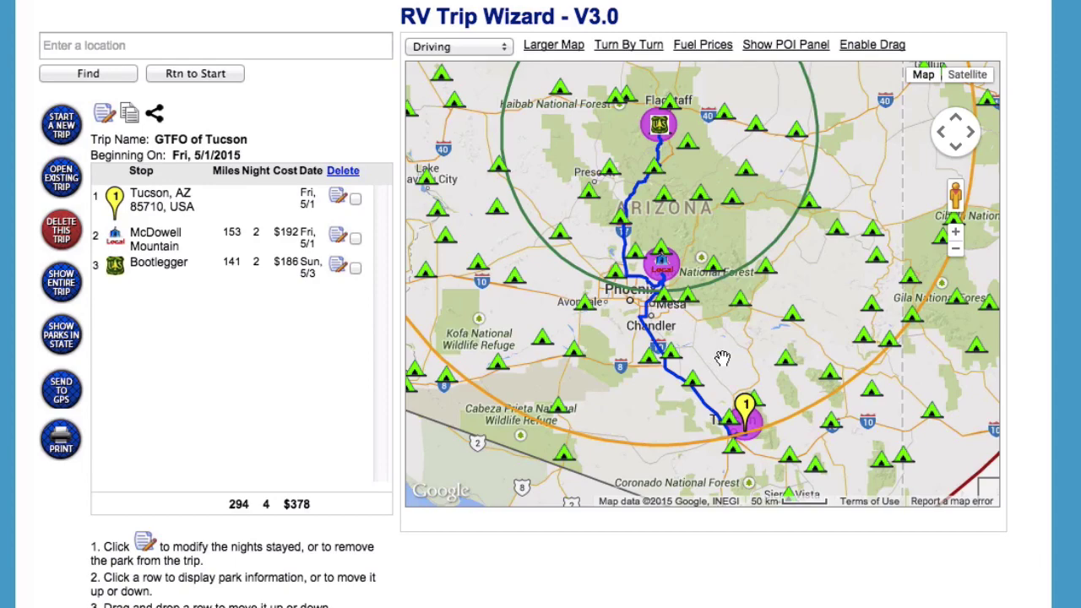
{"action": "scroll", "coordinate": [699, 340], "scroll_direction": "up", "scroll_amount": 2}
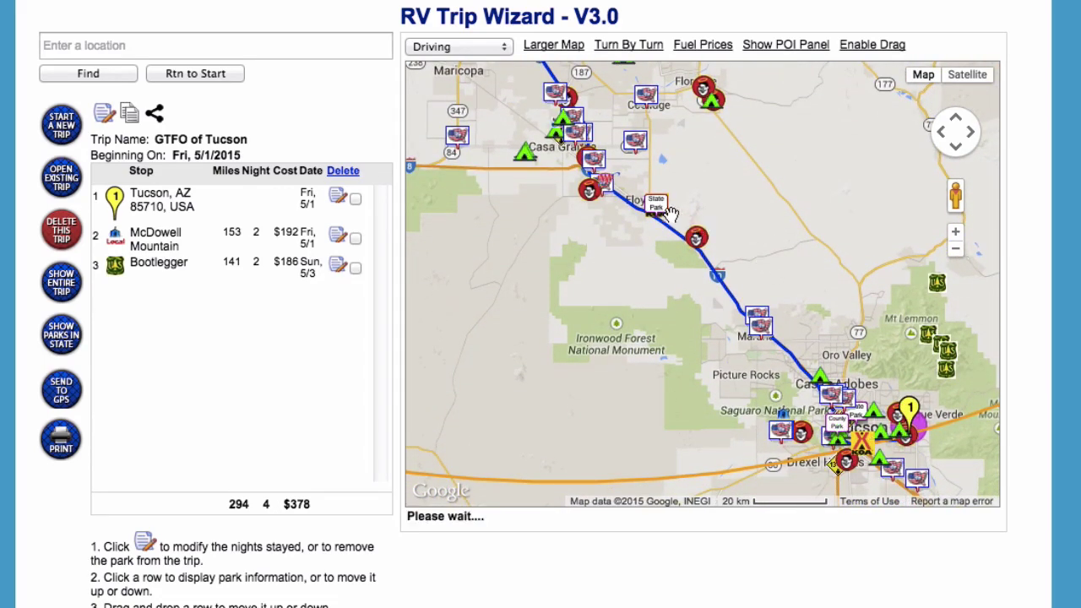
{"action": "left_click", "coordinate": [658, 208]}
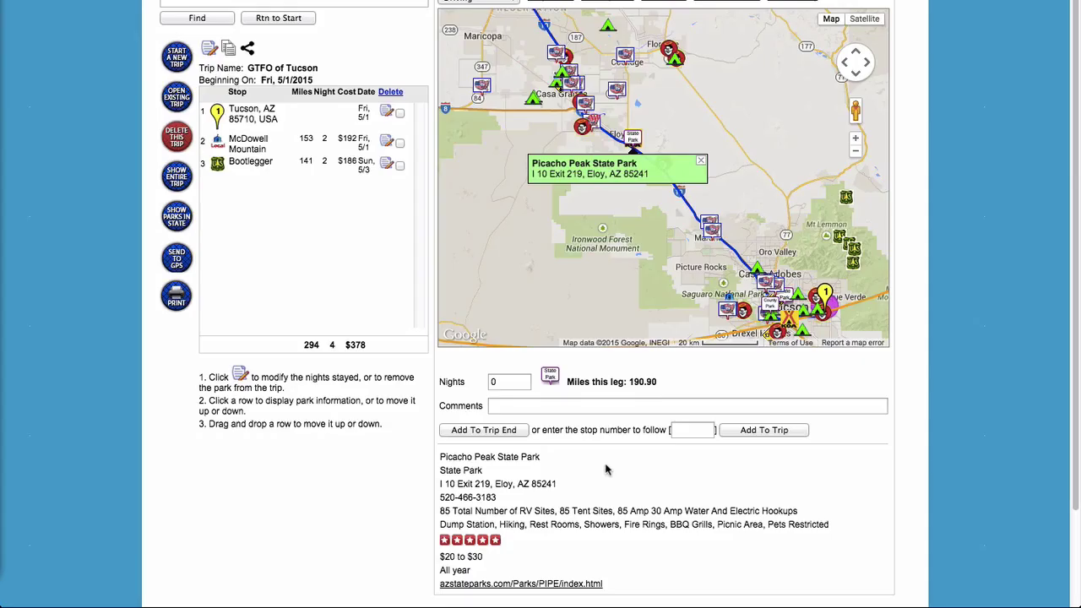
Step: Add Picacho Peak State Park to the trip for 1 night following stop 1, and review the trip's total miles, nights and cost
{"action": "left_click", "coordinate": [505, 382]}
{"action": "type", "text": "1"}
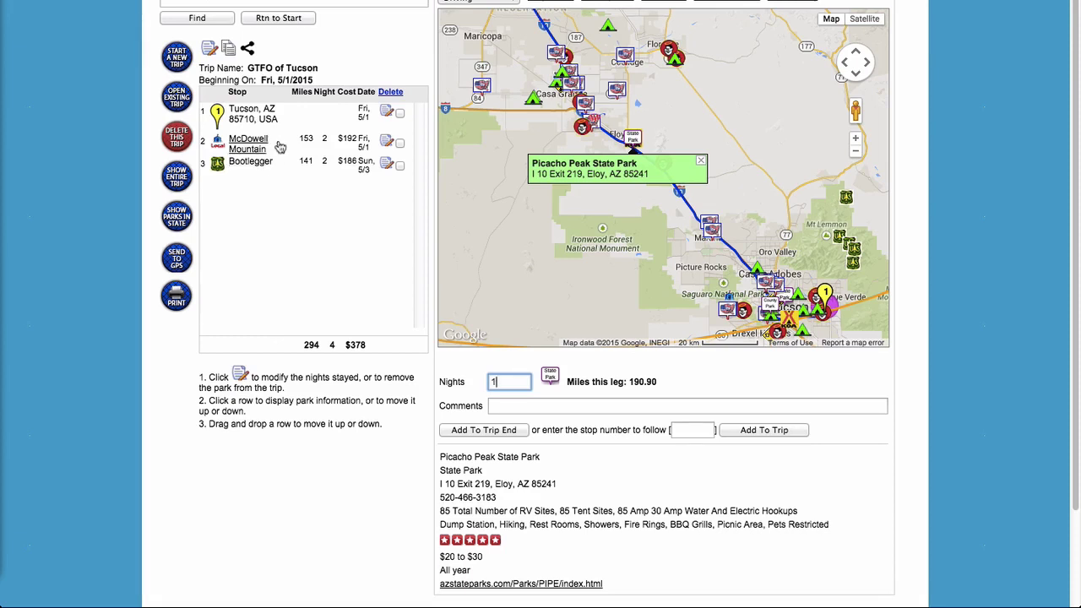
{"action": "left_click", "coordinate": [681, 430]}
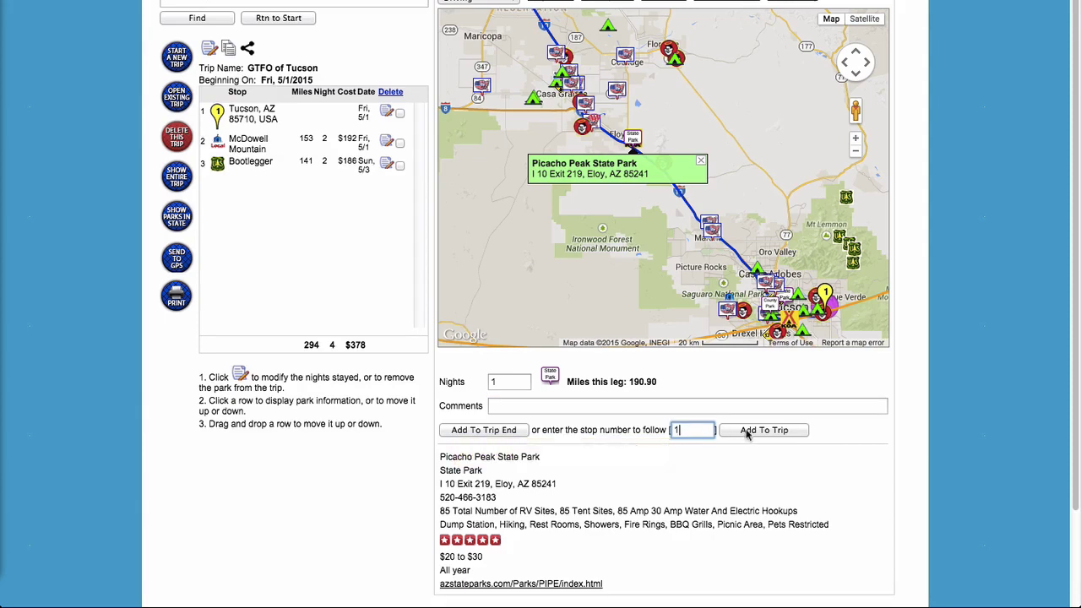
{"action": "left_click", "coordinate": [748, 431]}
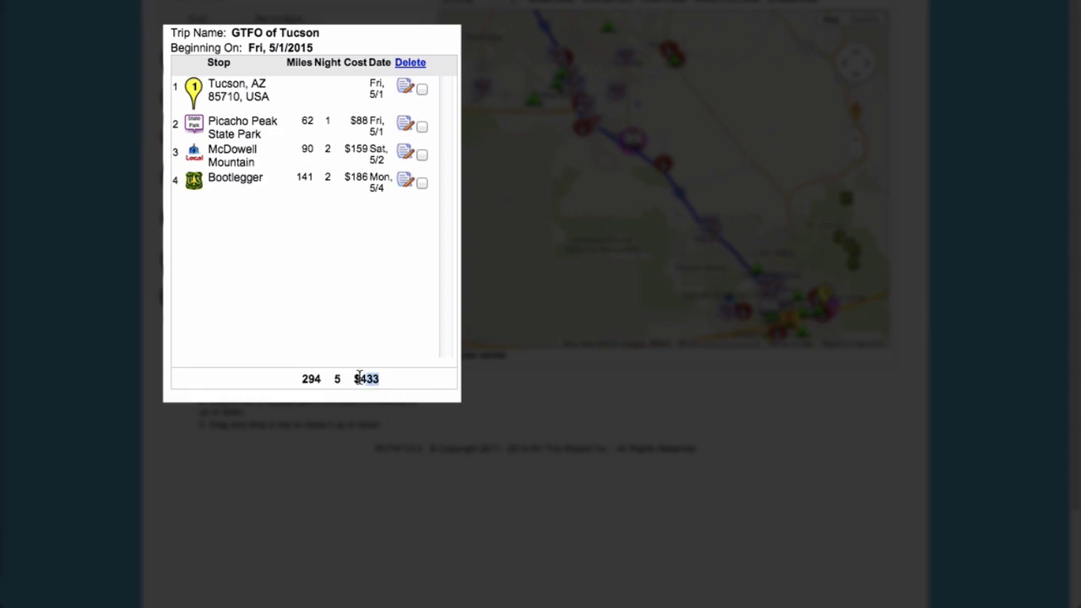
{"action": "left_click_drag", "start_coordinate": [380, 378], "coordinate": [298, 377]}
{"action": "left_click", "coordinate": [384, 378]}
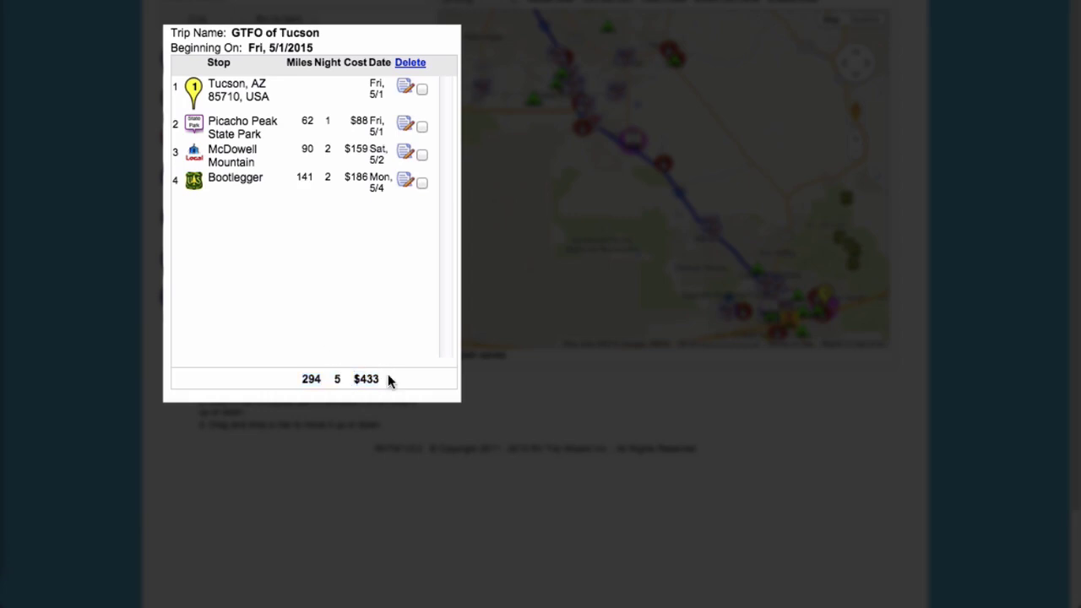